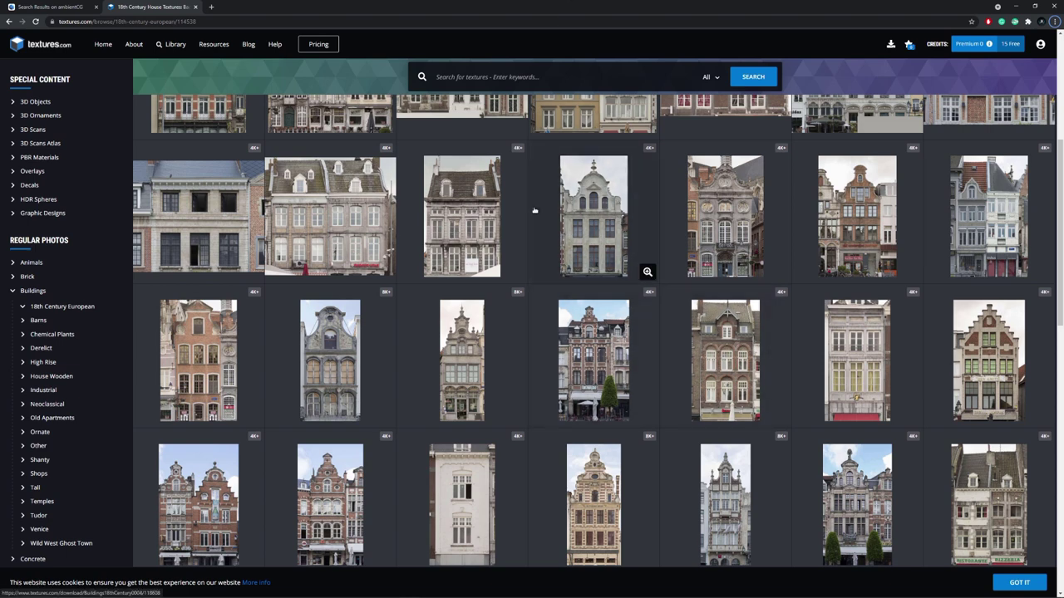
# Glance at the ambientCG material results, then go back to the 18th Century House Textures tab
pyautogui.click(89, 5)
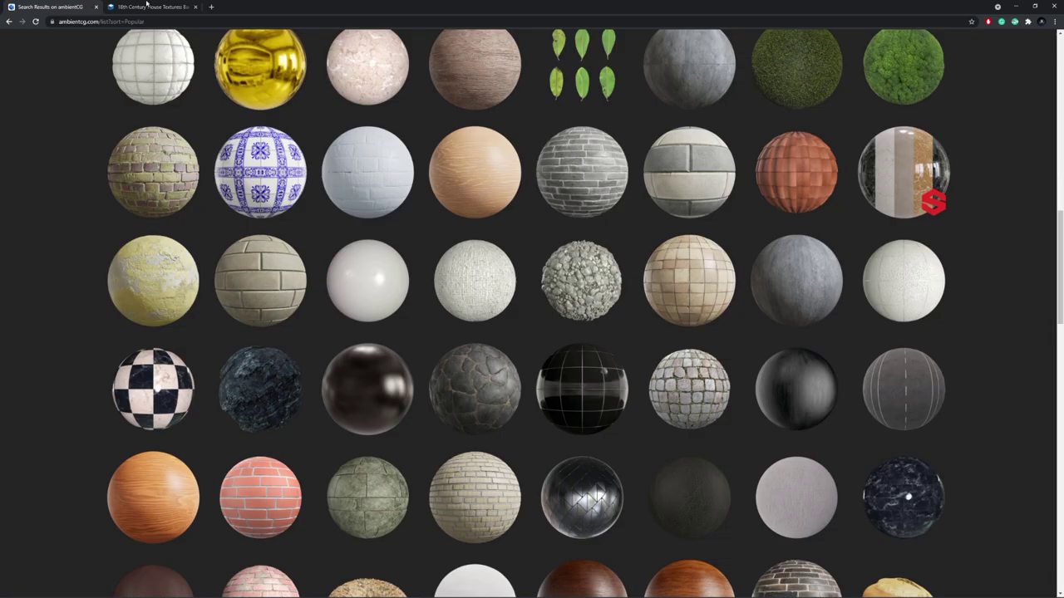
pyautogui.click(146, 5)
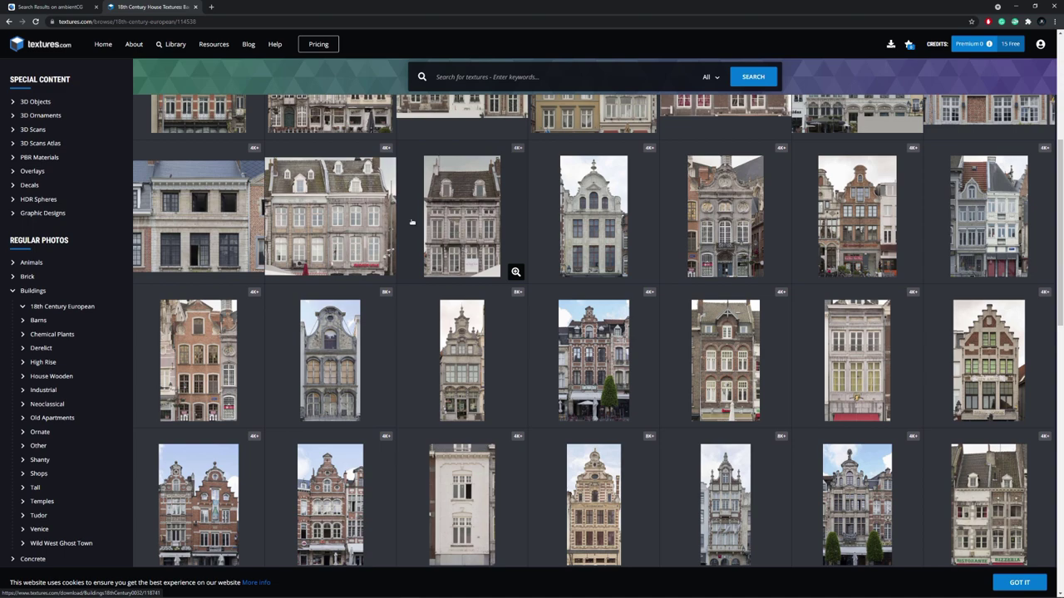
# Open Pexels in a new tab and browse its home photo feed
pyautogui.click(213, 6)
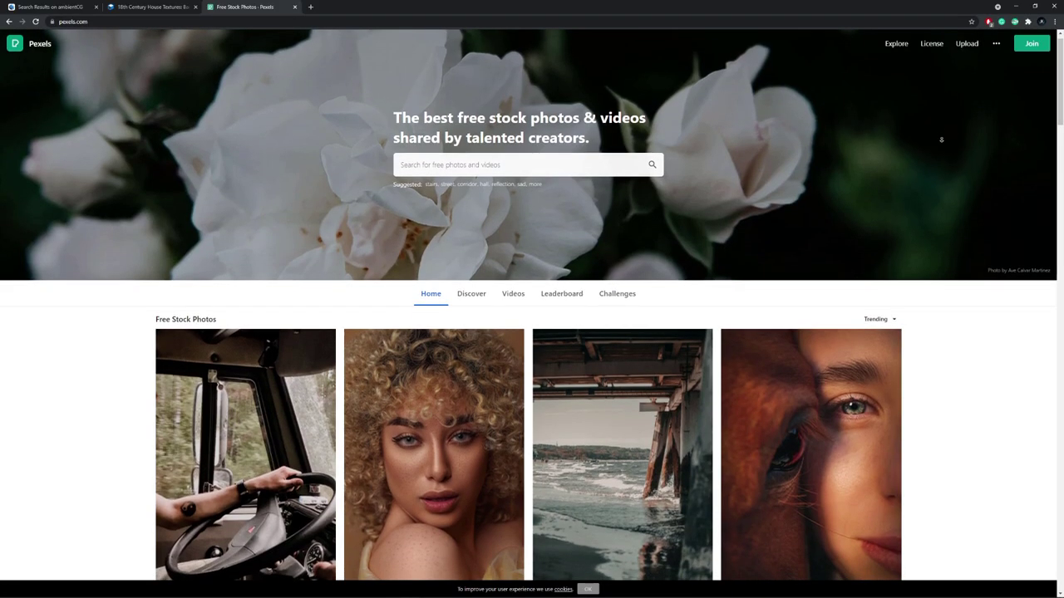
pyautogui.scroll(-1, 941, 140)
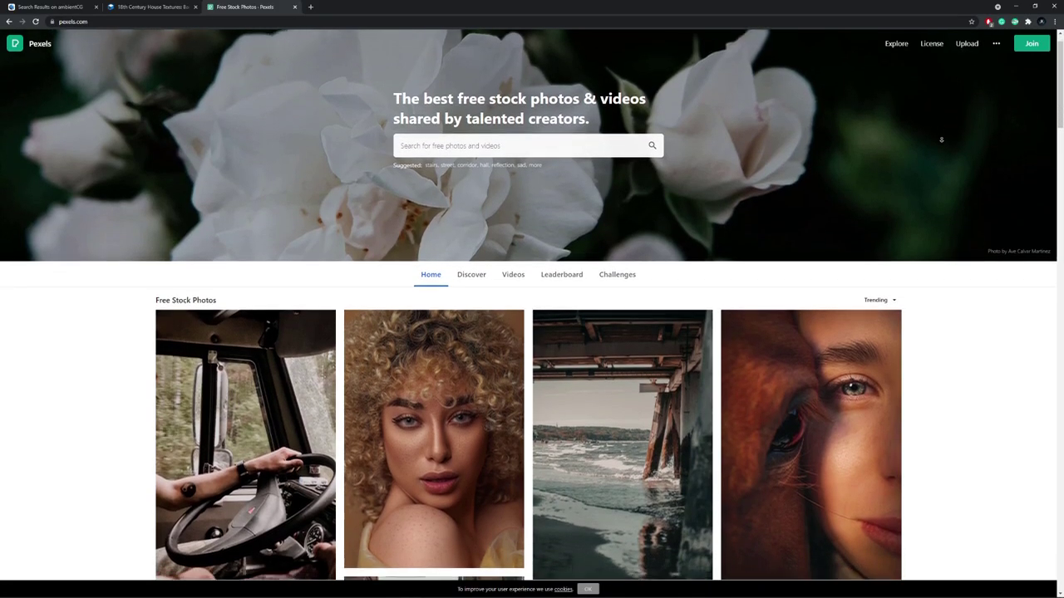
pyautogui.scroll(-1, 941, 140)
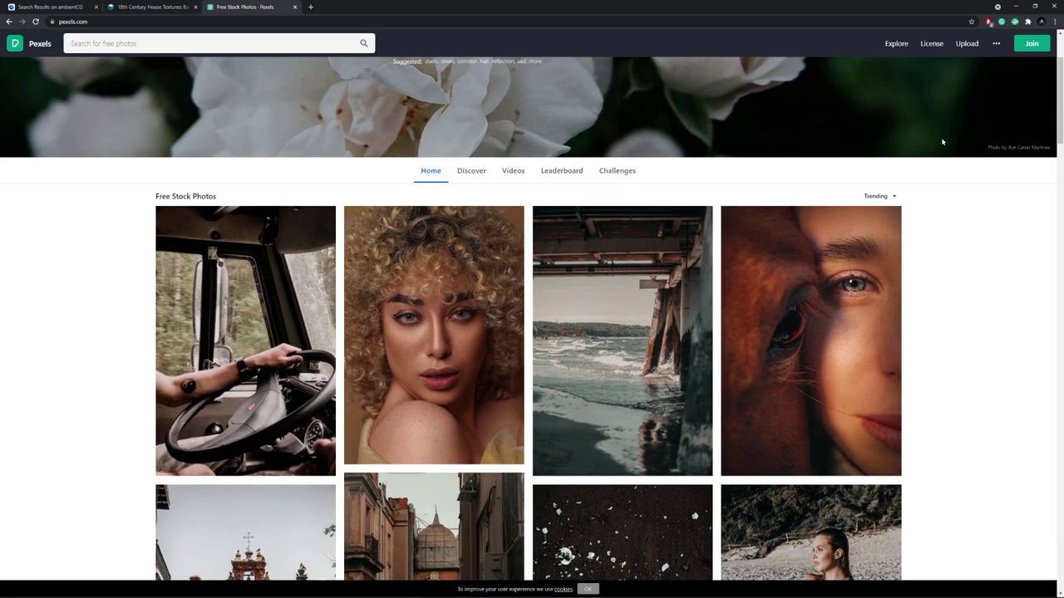
pyautogui.scroll(2, 585, 263)
# Switch to Pexels' free stock videos page and focus its search field
pyautogui.click(519, 313)
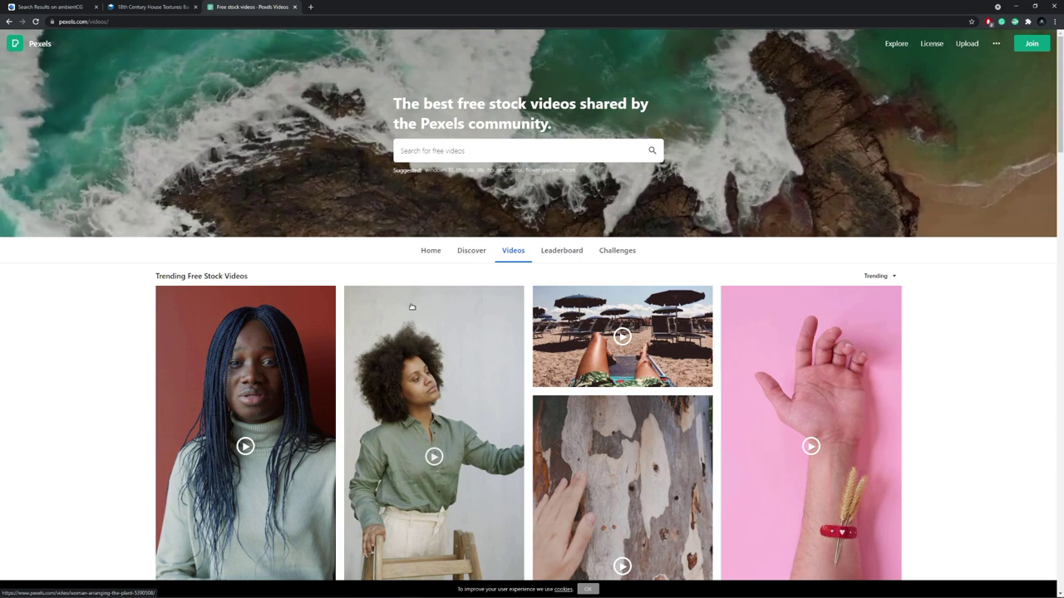
pyautogui.scroll(-3, 198, 277)
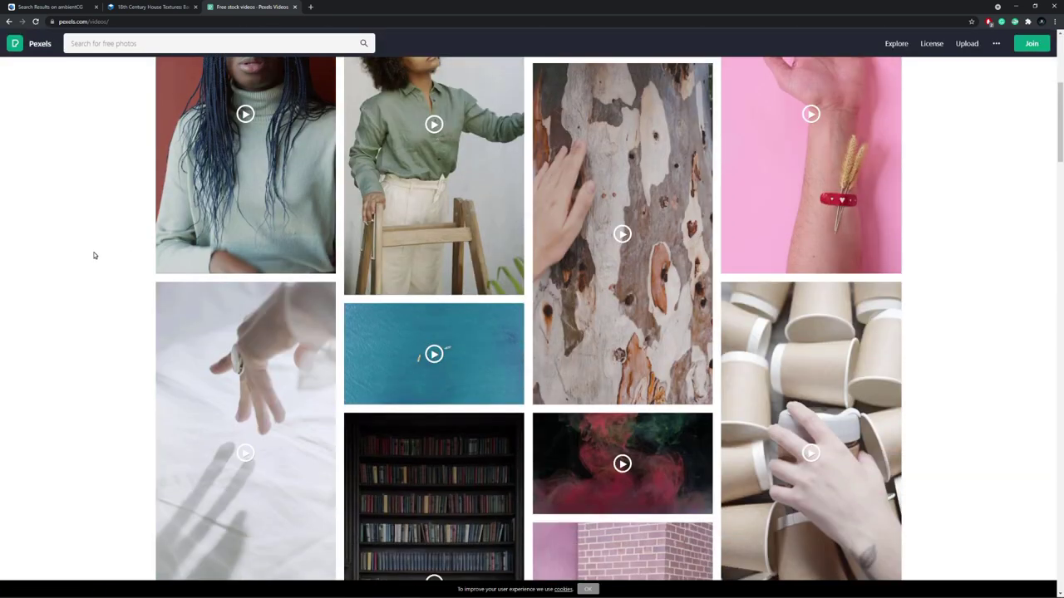
pyautogui.scroll(5, 94, 255)
pyautogui.click(453, 150)
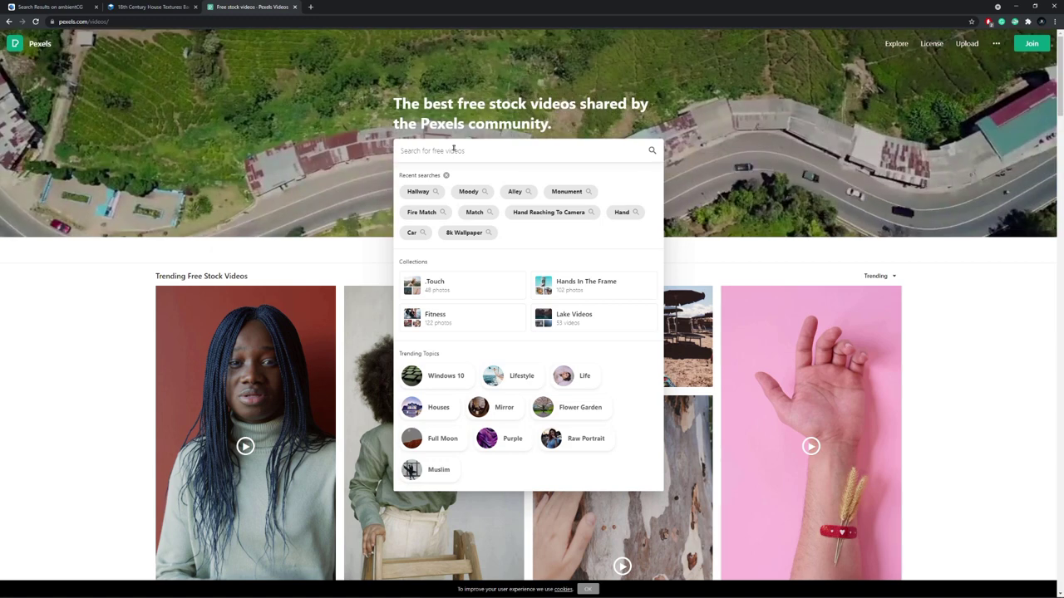
# Search Pexels videos for 'hallway' and open the Black and White Corridor clip
pyautogui.write('hall')
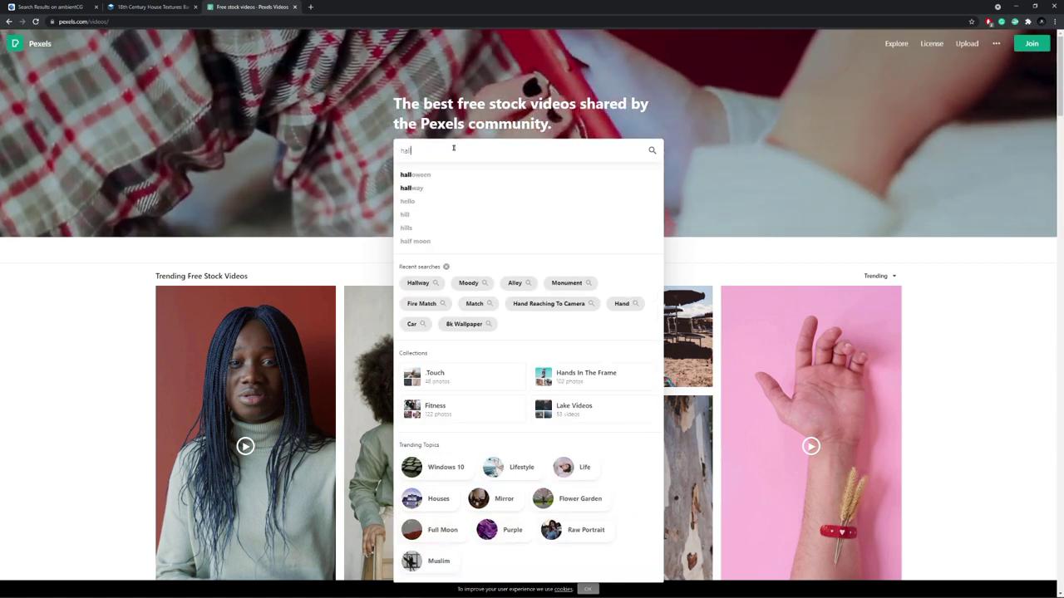
pyautogui.write('way')
pyautogui.press('Return')
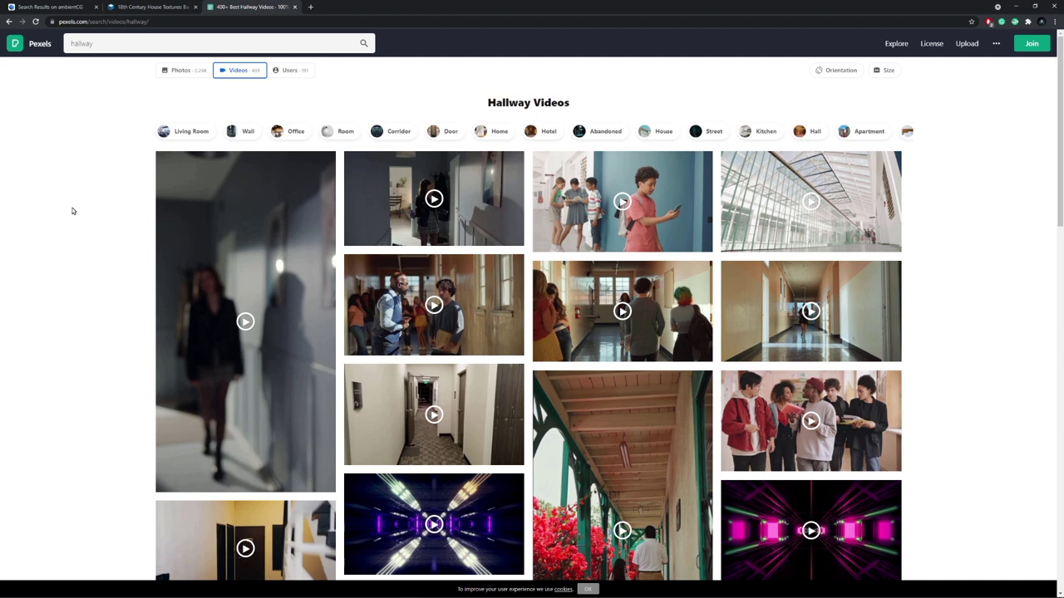
pyautogui.scroll(-3, 72, 211)
pyautogui.scroll(3, 78, 178)
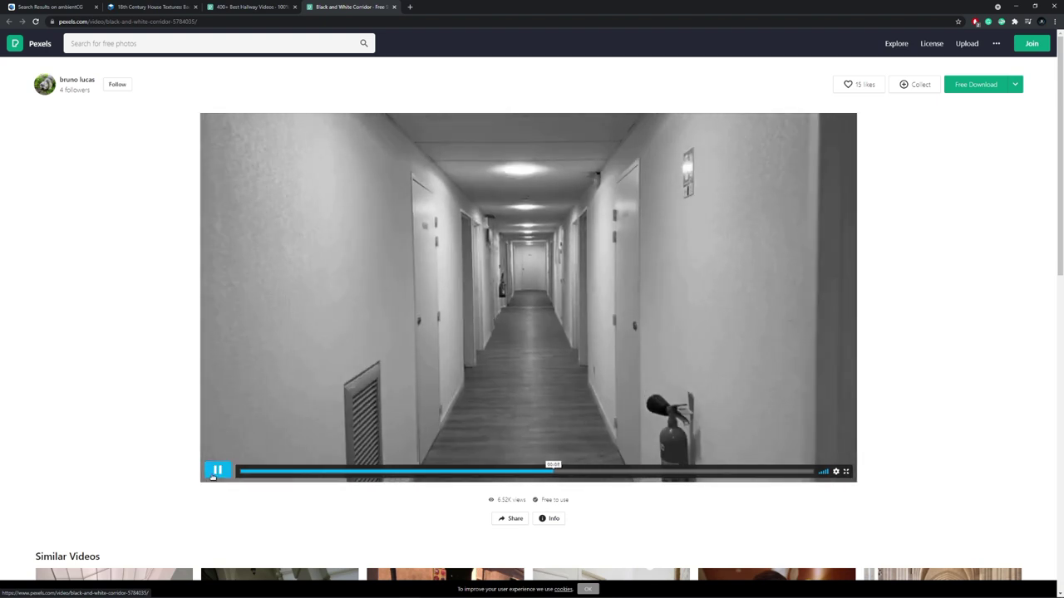
# Pause the Black and White Corridor video
pyautogui.click(216, 472)
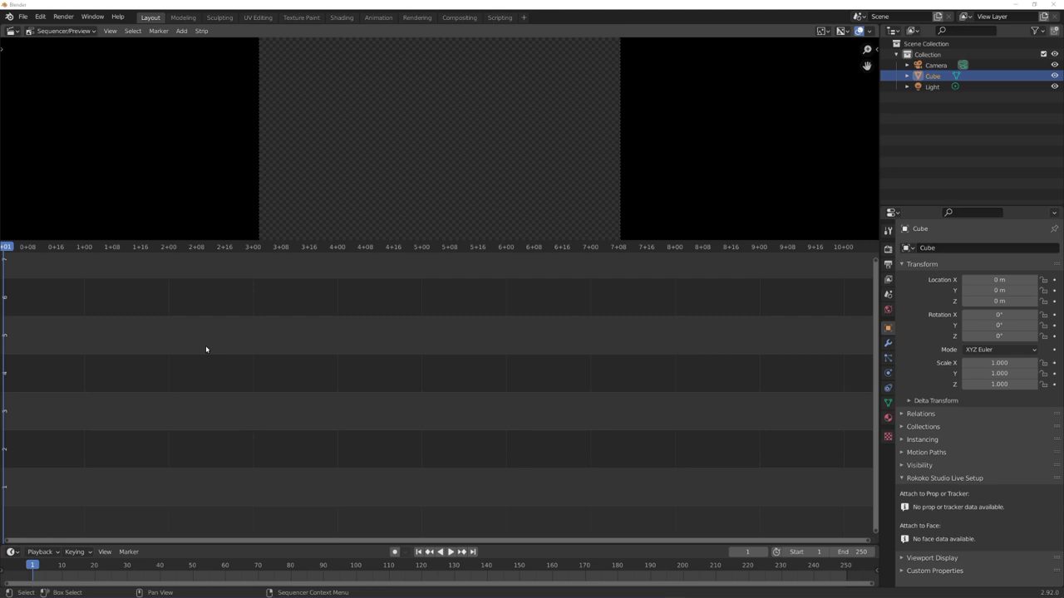
# Add the corridor video as a movie strip, use the Standard view transform, and frame it
pyautogui.click(181, 31)
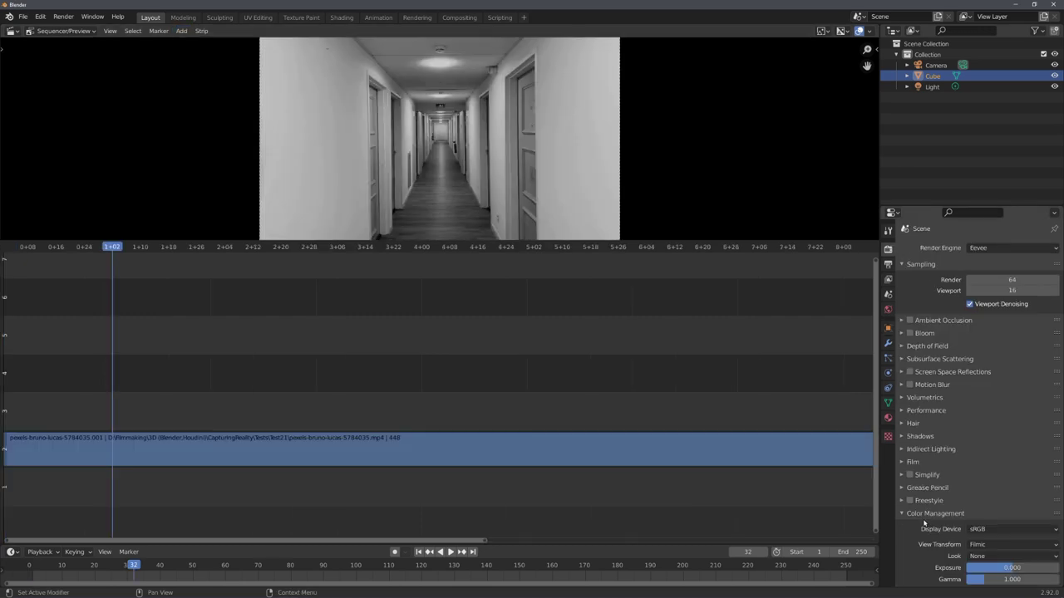
pyautogui.click(979, 545)
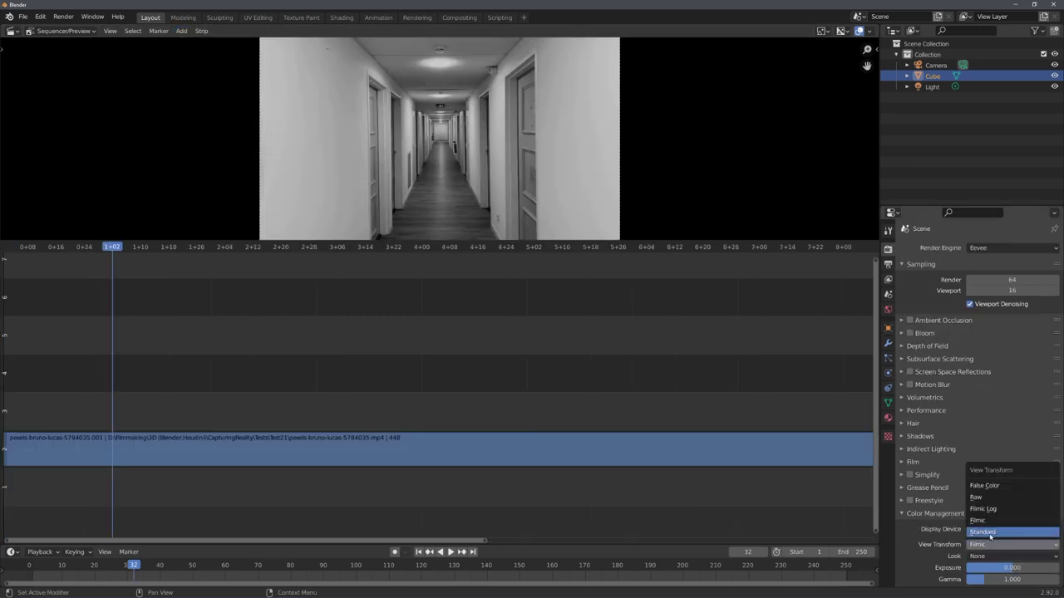
pyautogui.click(990, 533)
pyautogui.press('Home')
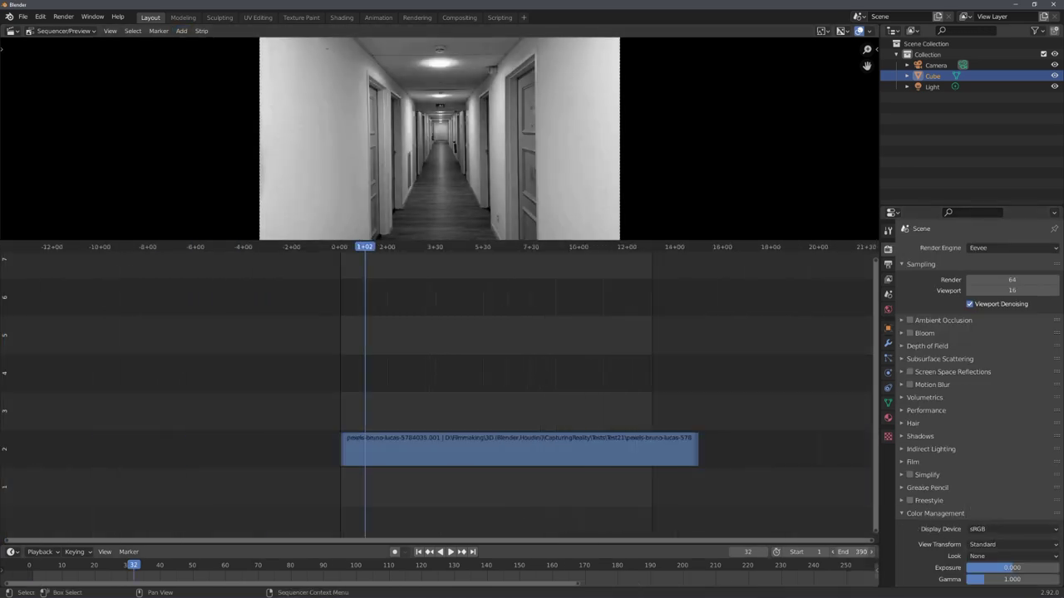
# Output 100%-quality JPEG frames to //img and render the animation
pyautogui.click(887, 265)
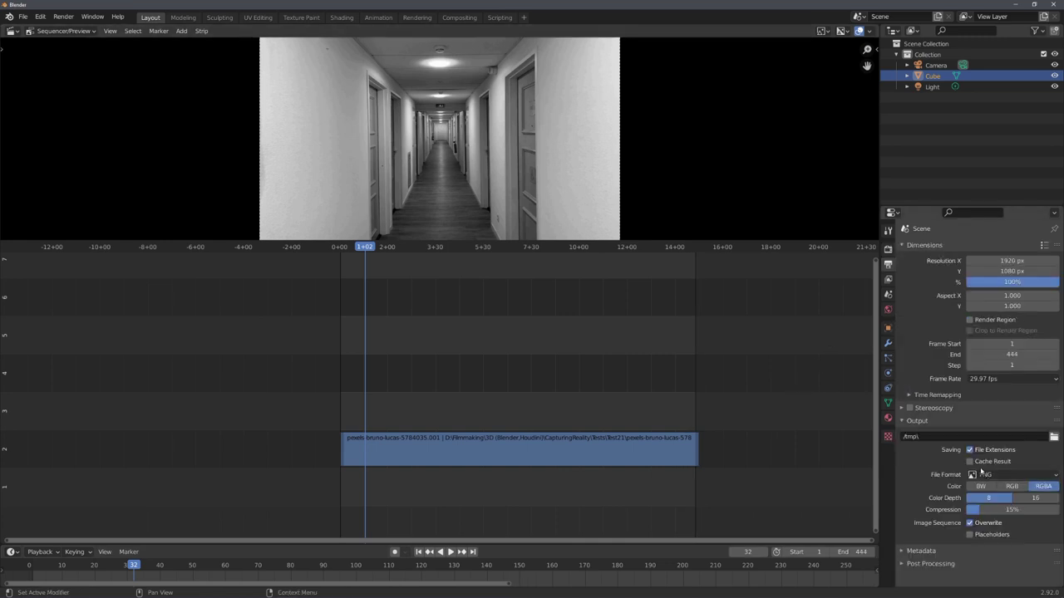
pyautogui.click(983, 474)
pyautogui.click(864, 540)
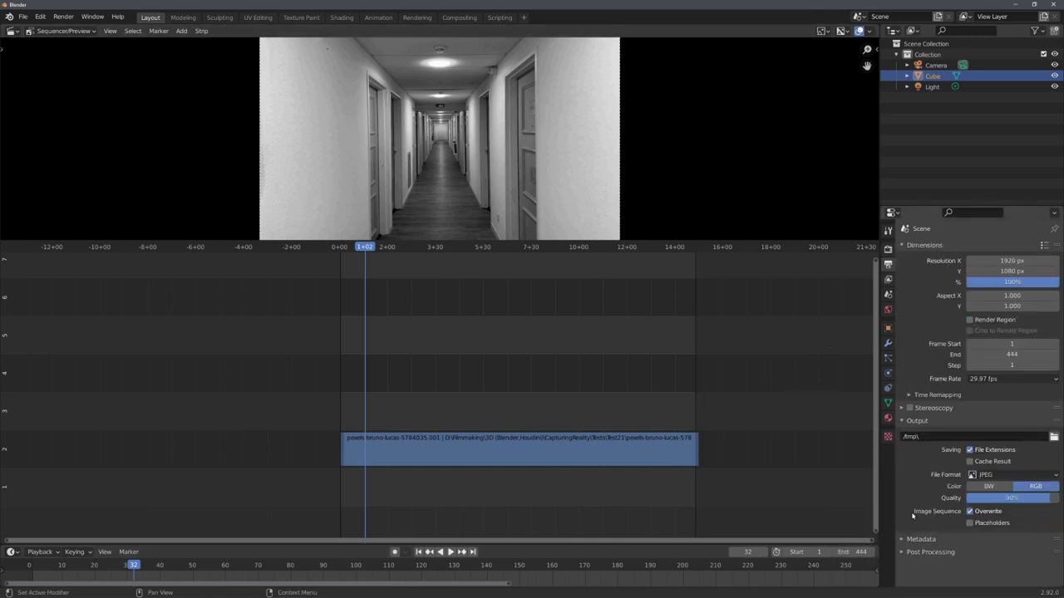
pyautogui.moveTo(1010, 498); pyautogui.dragTo(1056, 498)
pyautogui.write('//img')
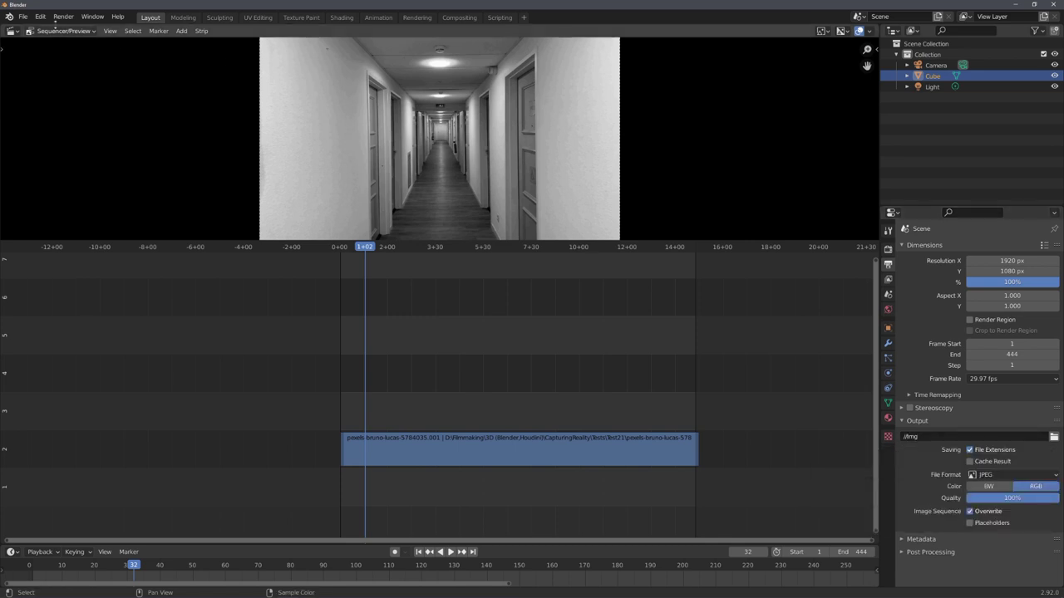
pyautogui.click(63, 17)
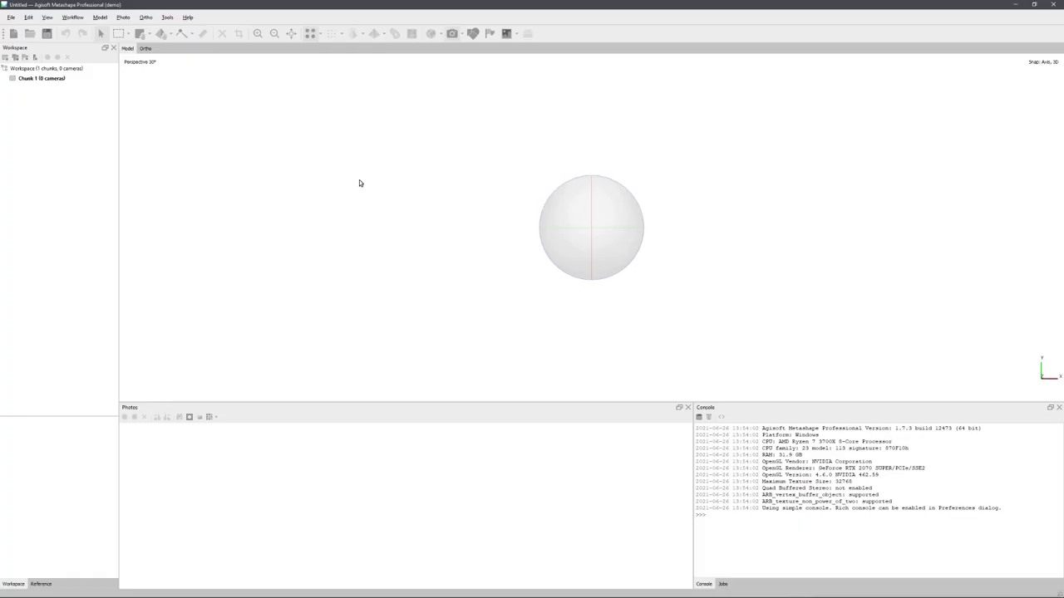
# Import the corridor frame folder as 445 single cameras and enlarge the Photos pane
pyautogui.click(73, 16)
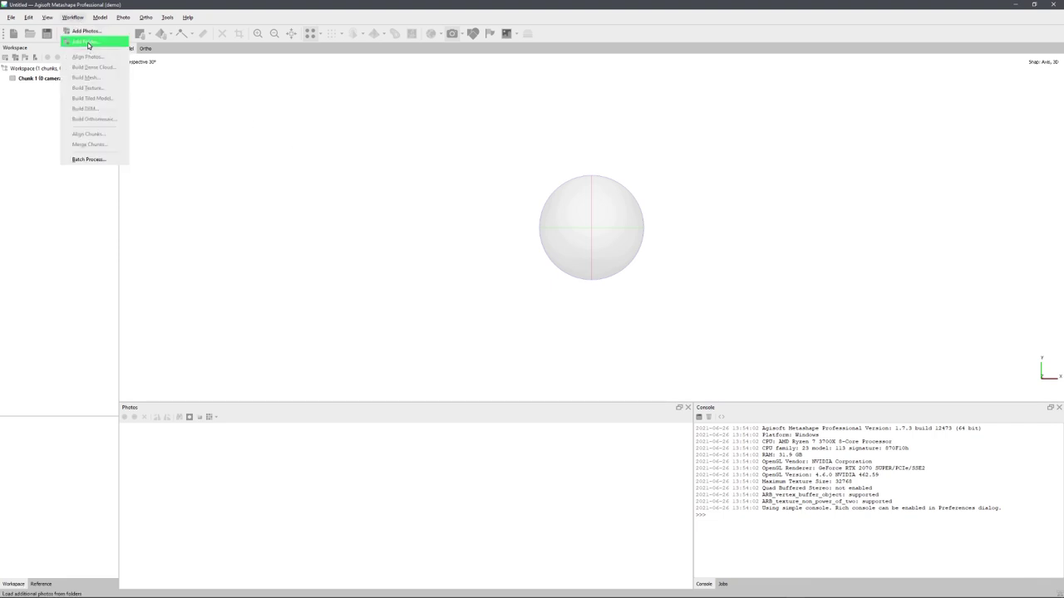
pyautogui.click(87, 41)
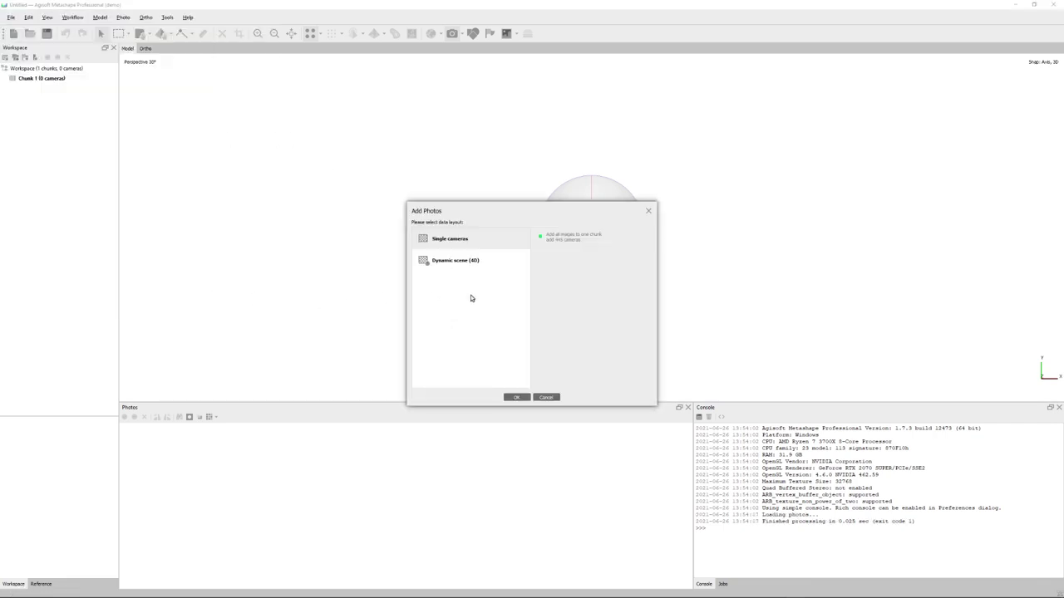
pyautogui.click(516, 397)
pyautogui.moveTo(522, 404); pyautogui.dragTo(548, 246)
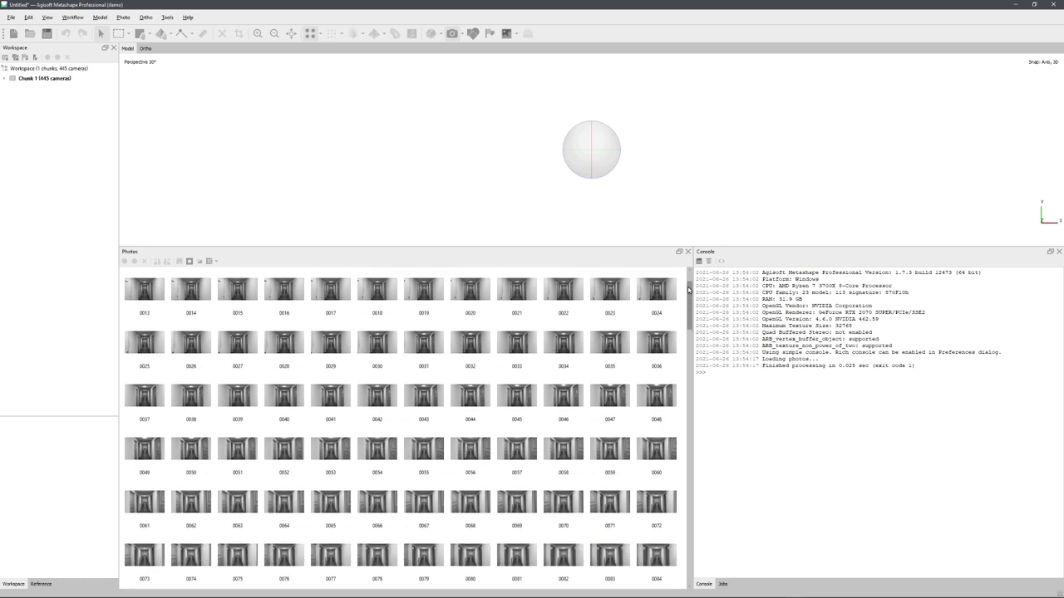
# Run Align Photos on the 445 frames, producing 3,465 sparse points
pyautogui.click(74, 17)
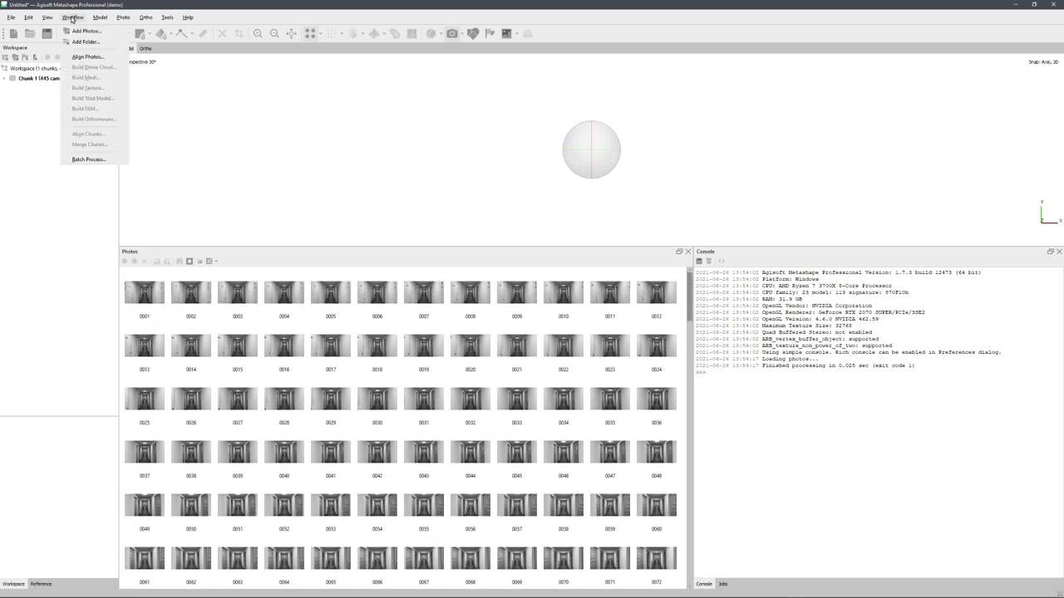
pyautogui.click(66, 17)
pyautogui.click(67, 17)
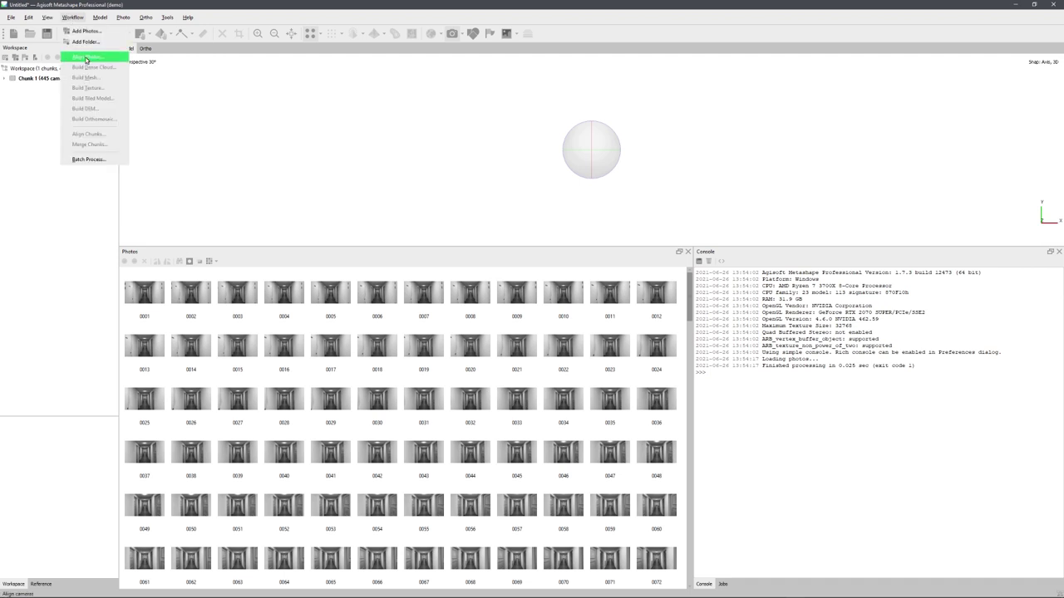
pyautogui.click(85, 57)
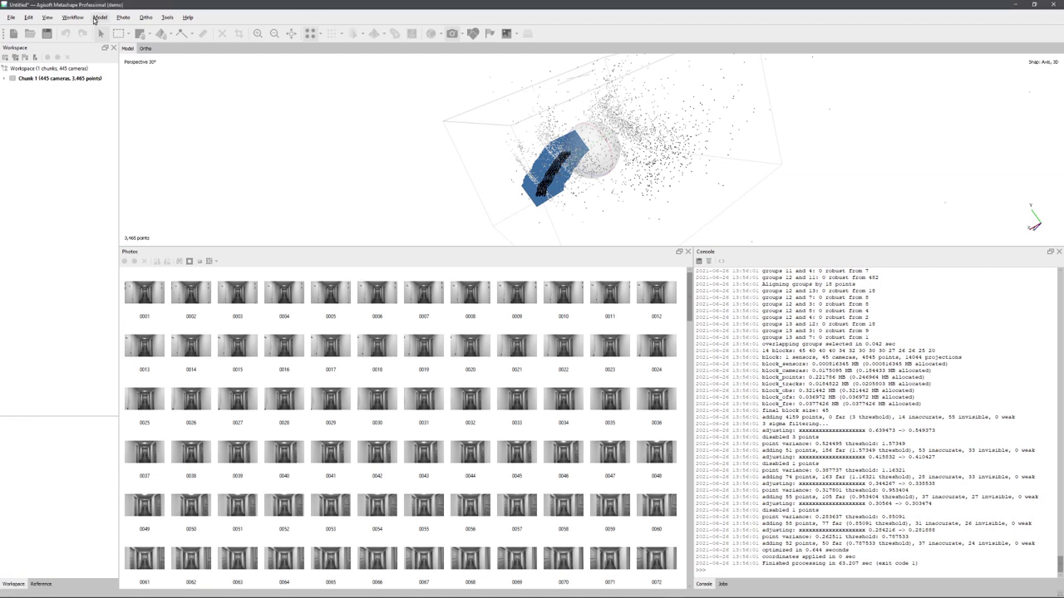
pyautogui.click(72, 17)
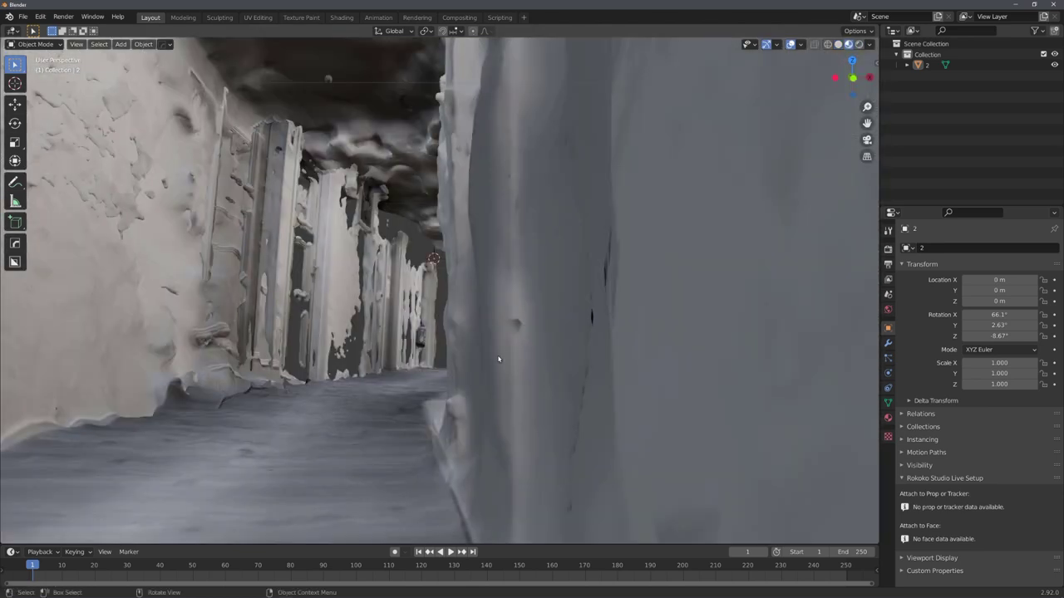
# Zoom and orbit around the textured corridor mesh, viewing it from inside and then outside
pyautogui.scroll(-5, 491, 369)
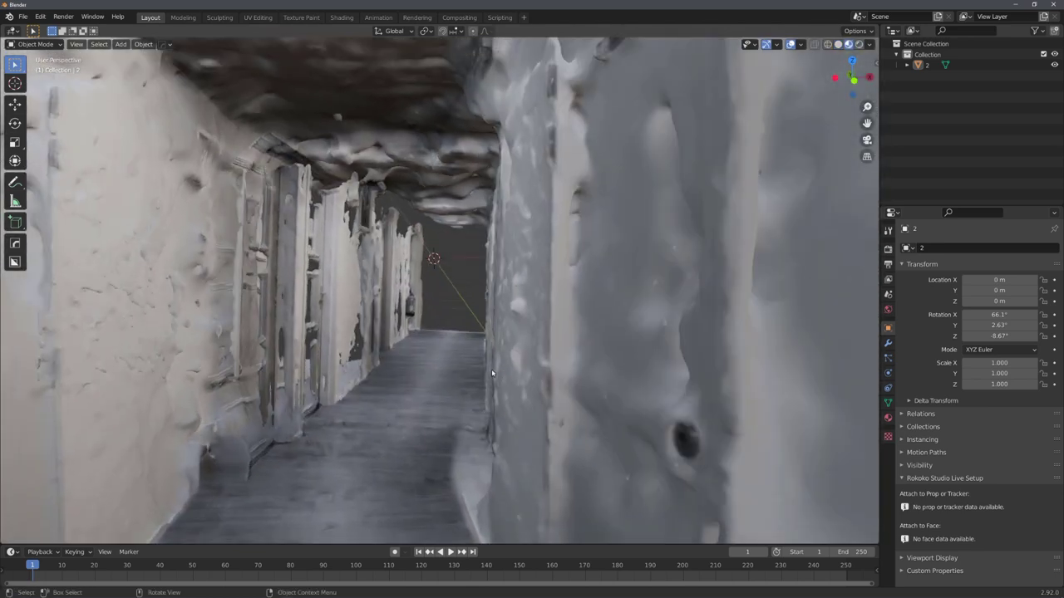
pyautogui.moveTo(476, 375); pyautogui.dragTo(439, 360, button='middle')
pyautogui.scroll(5, 499, 367)
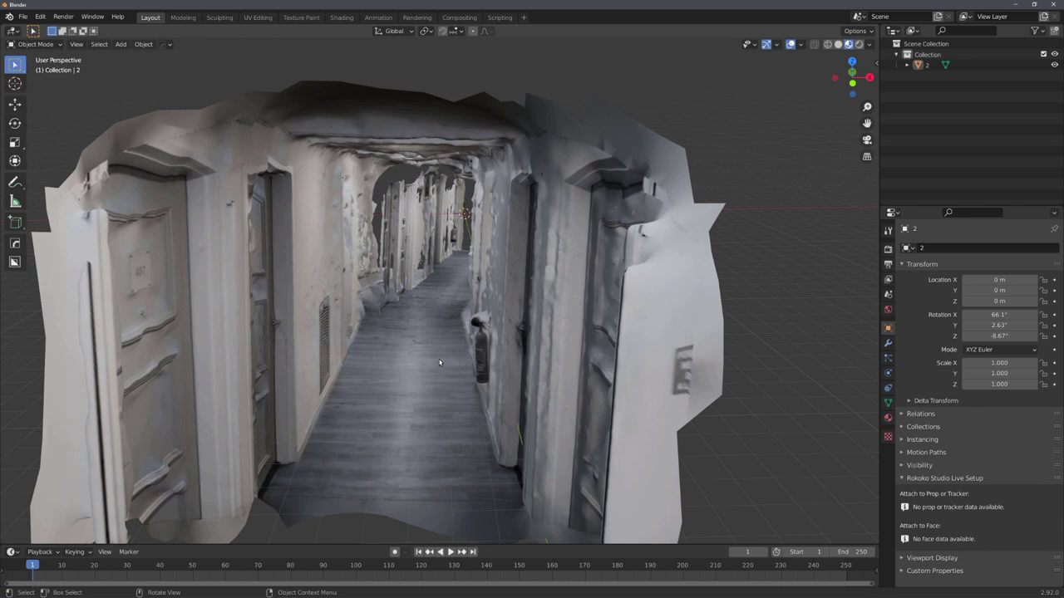
pyautogui.moveTo(391, 349); pyautogui.dragTo(422, 343, button='middle')
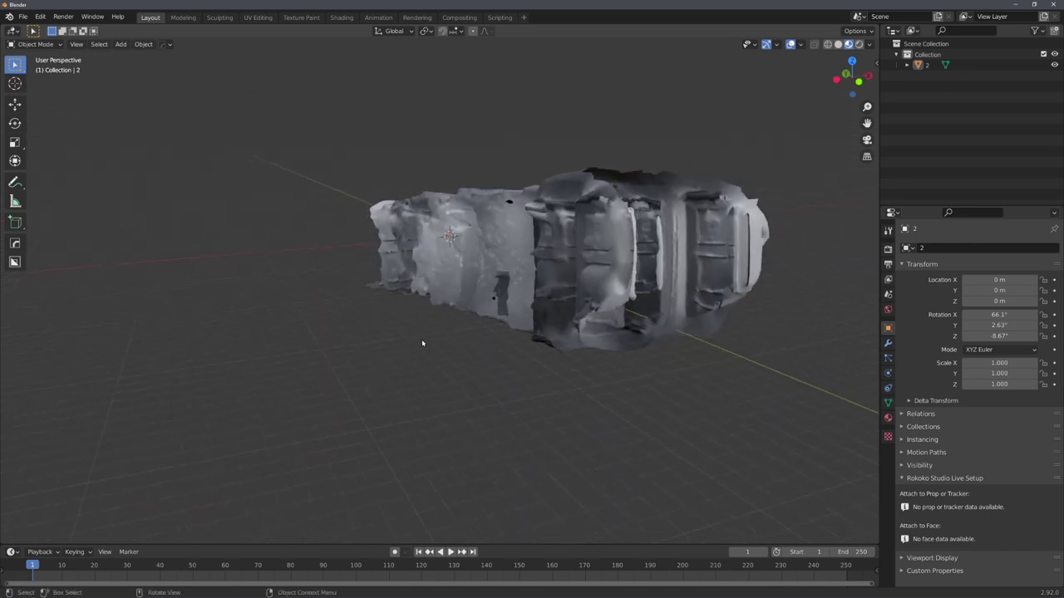